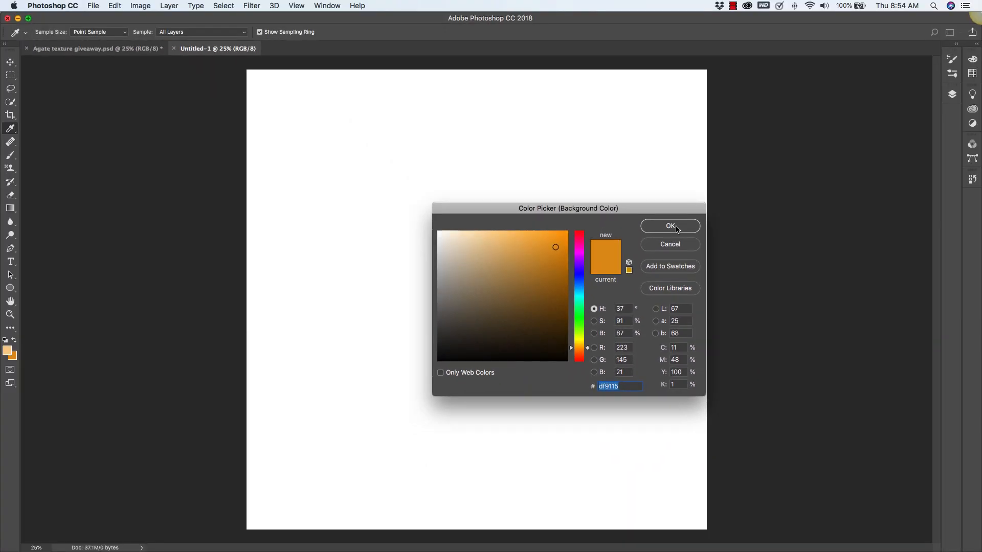
Confirm background colour #df9115 and render the Fibers filter on the blank canvas with variance 10 and strength 10
{"action": "left_click", "coordinate": [816, 95]}
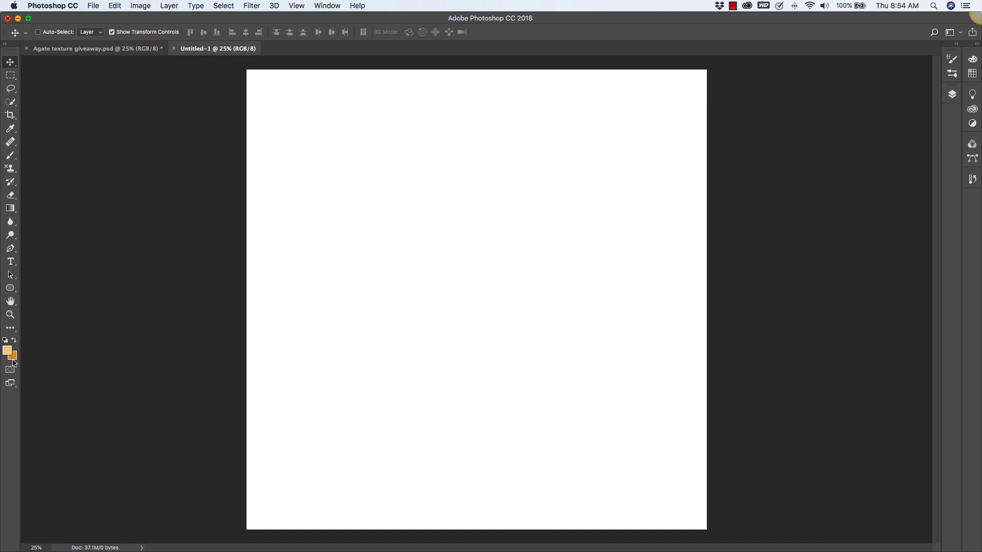
{"action": "left_click", "coordinate": [255, 6]}
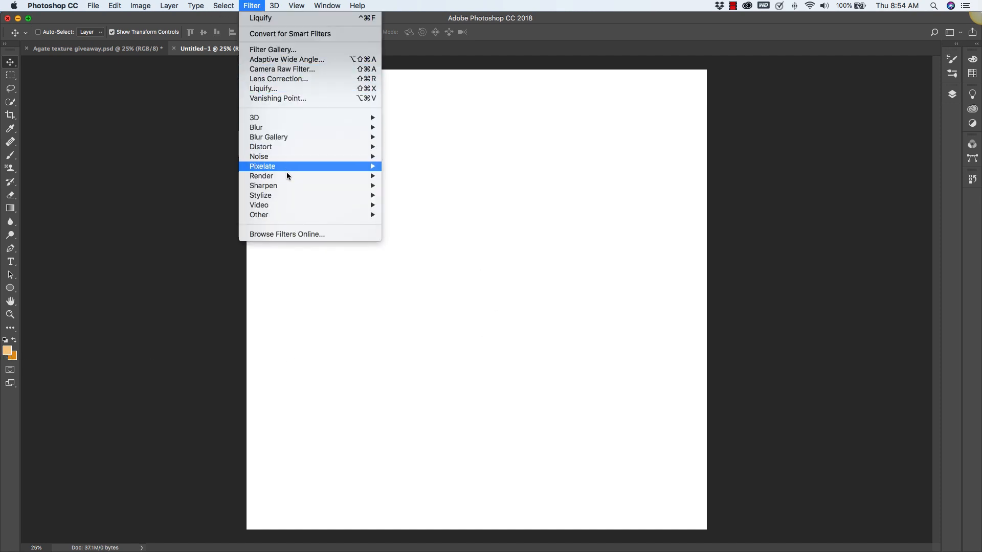
{"action": "mouse_move", "coordinate": [287, 174]}
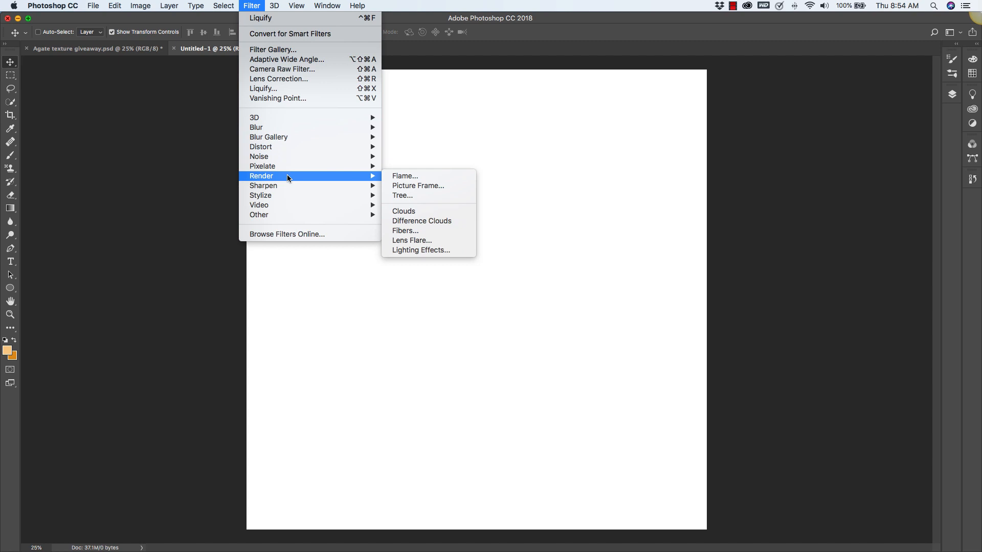
{"action": "left_click", "coordinate": [402, 235]}
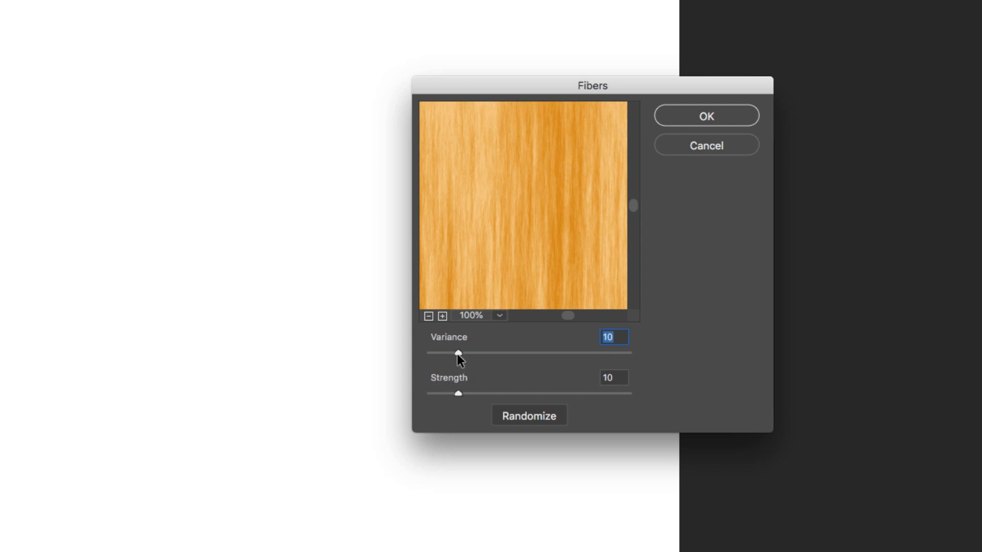
{"action": "mouse_move", "coordinate": [458, 353]}
{"action": "left_mouse_down"}
{"action": "mouse_move", "coordinate": [496, 352]}
{"action": "mouse_move", "coordinate": [460, 354]}
{"action": "left_mouse_up"}
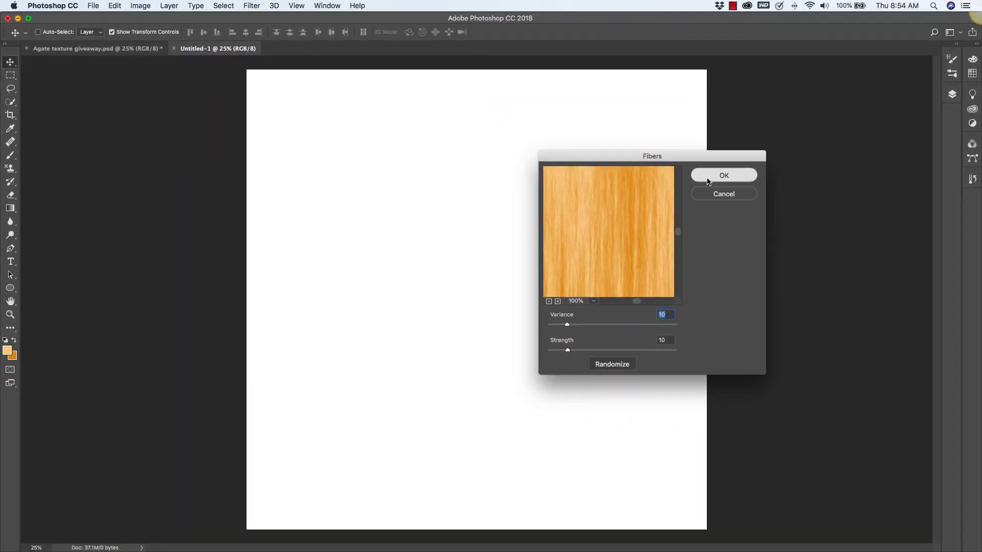
{"action": "left_click", "coordinate": [709, 182]}
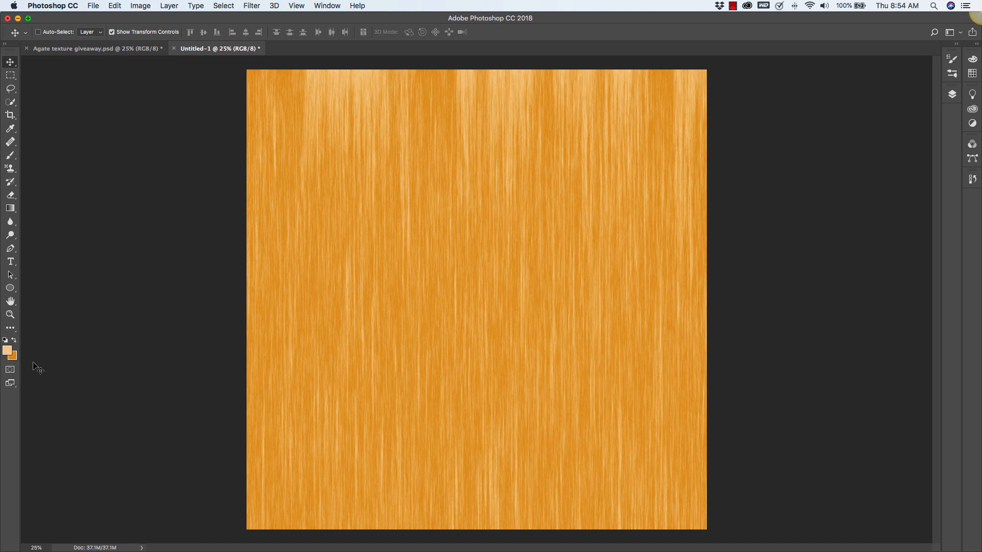
Open the fiber texture in the Liquify filter and set the warp brush size to 3600
{"action": "left_click", "coordinate": [250, 7]}
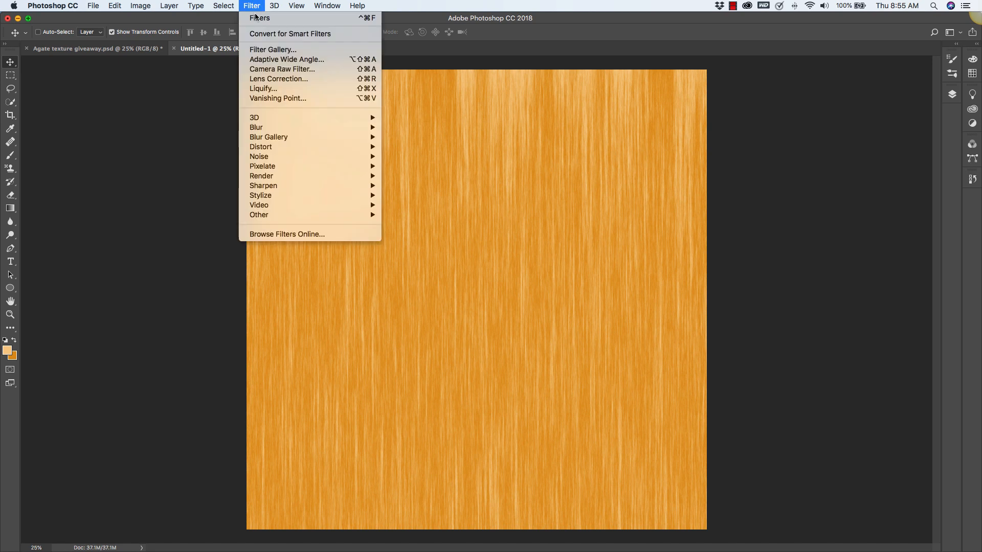
{"action": "left_click", "coordinate": [262, 88]}
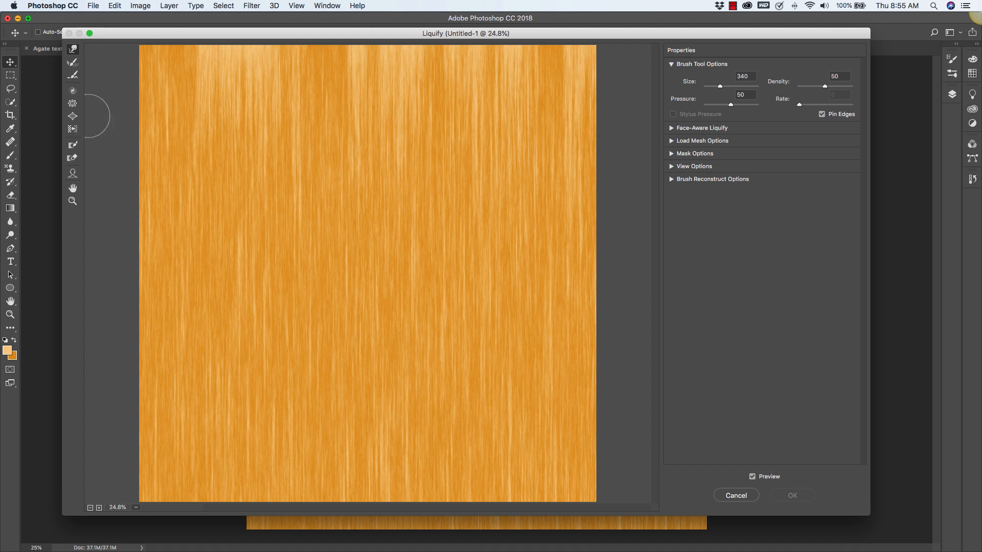
{"action": "left_click", "coordinate": [90, 508]}
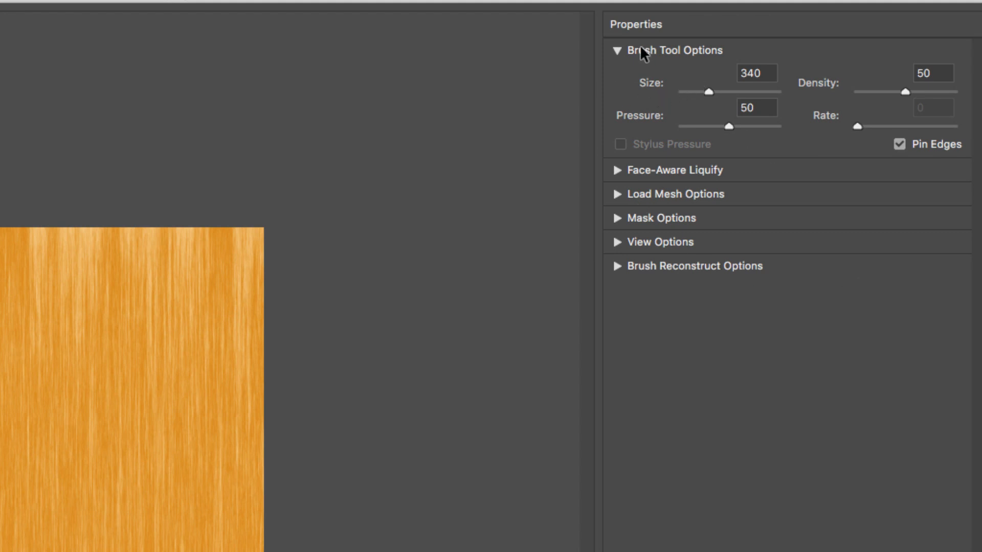
{"action": "left_click_drag", "start_coordinate": [708, 91], "coordinate": [731, 91]}
{"action": "left_click_drag", "start_coordinate": [741, 89], "coordinate": [736, 91]}
{"action": "type", "text": "3600"}
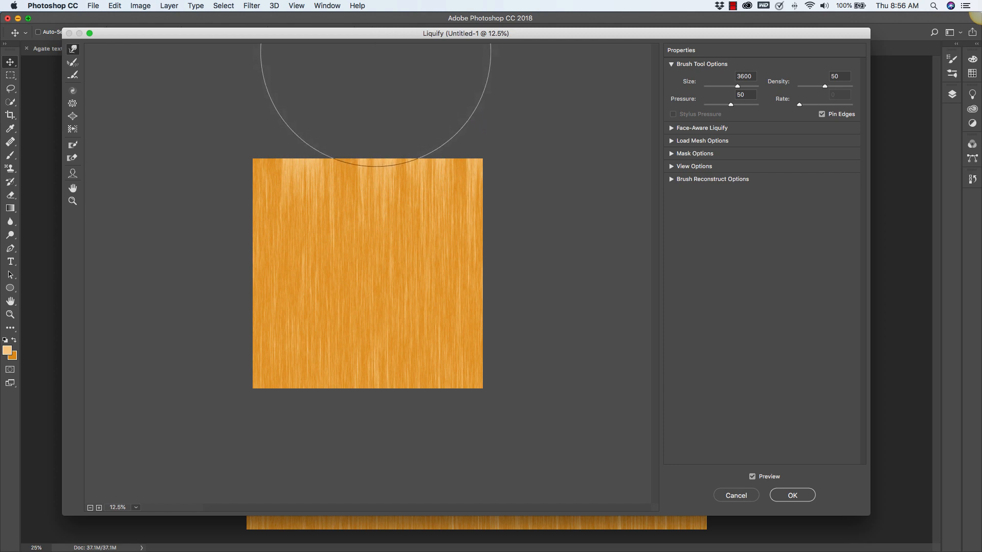
Warp the fibers downward with long vertical strokes from the image's top edge, stretching the centre and right side into smooth bands
{"action": "left_click_drag", "start_coordinate": [377, 83], "coordinate": [378, 437]}
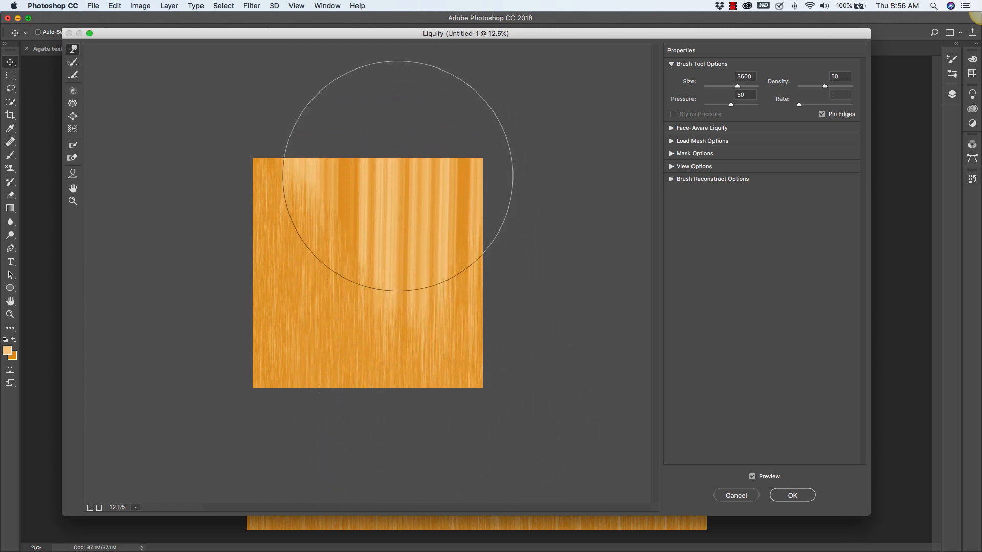
{"action": "left_click_drag", "start_coordinate": [405, 77], "coordinate": [402, 328]}
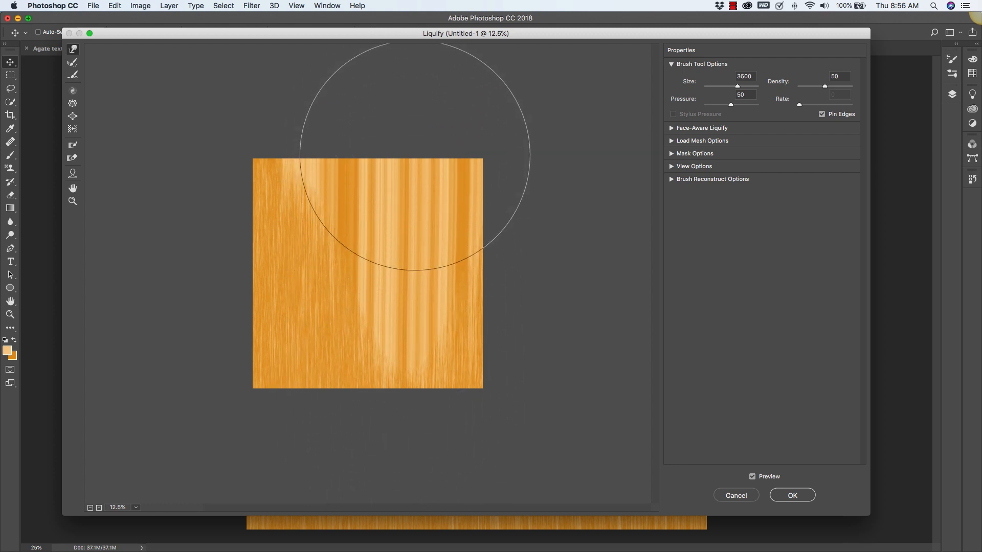
{"action": "mouse_move", "coordinate": [415, 156]}
{"action": "left_mouse_down"}
{"action": "mouse_move", "coordinate": [397, 184]}
{"action": "mouse_move", "coordinate": [386, 364]}
{"action": "mouse_move", "coordinate": [424, 450]}
{"action": "left_mouse_up"}
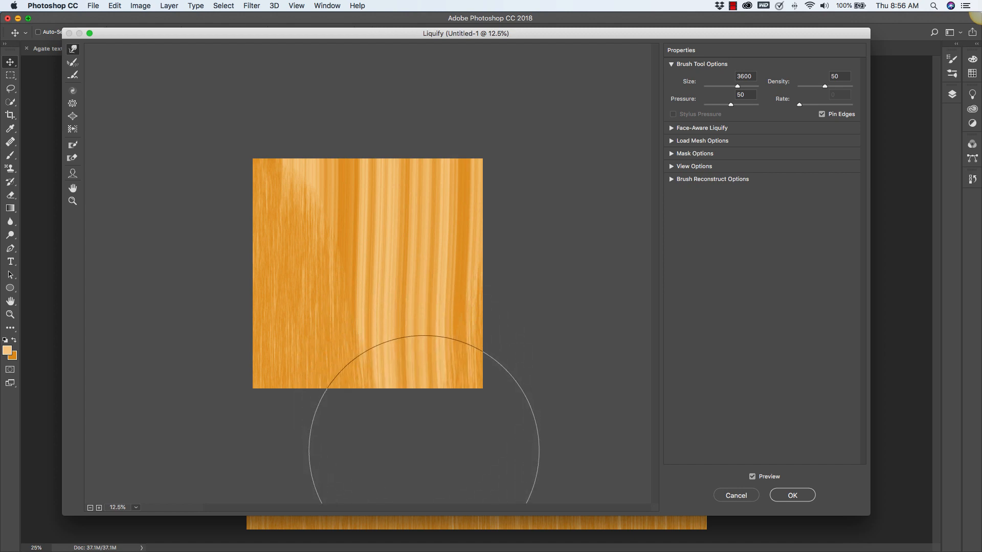
{"action": "mouse_move", "coordinate": [421, 224]}
{"action": "left_mouse_down"}
{"action": "mouse_move", "coordinate": [444, 222]}
{"action": "mouse_move", "coordinate": [458, 276]}
{"action": "mouse_move", "coordinate": [455, 437]}
{"action": "left_mouse_up"}
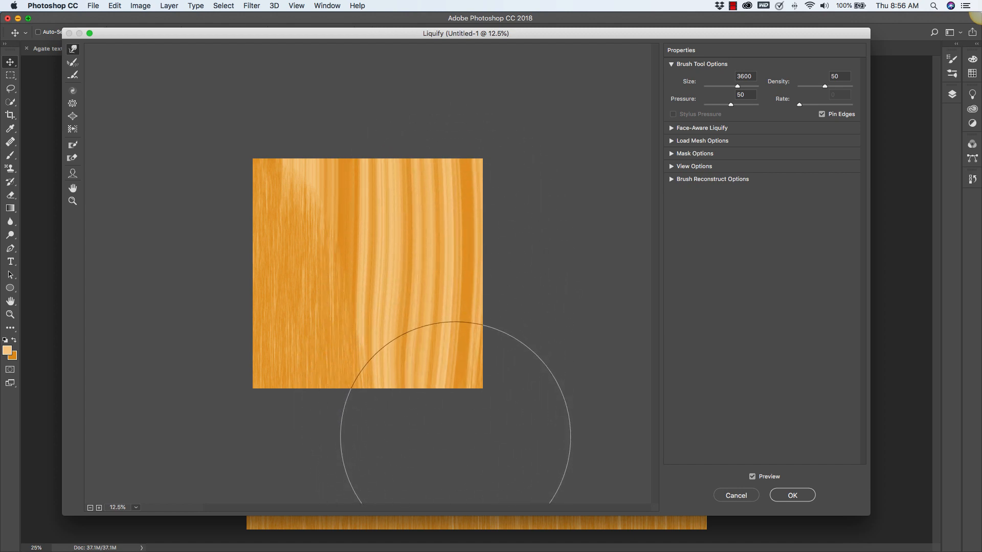
{"action": "left_click_drag", "start_coordinate": [447, 177], "coordinate": [461, 412]}
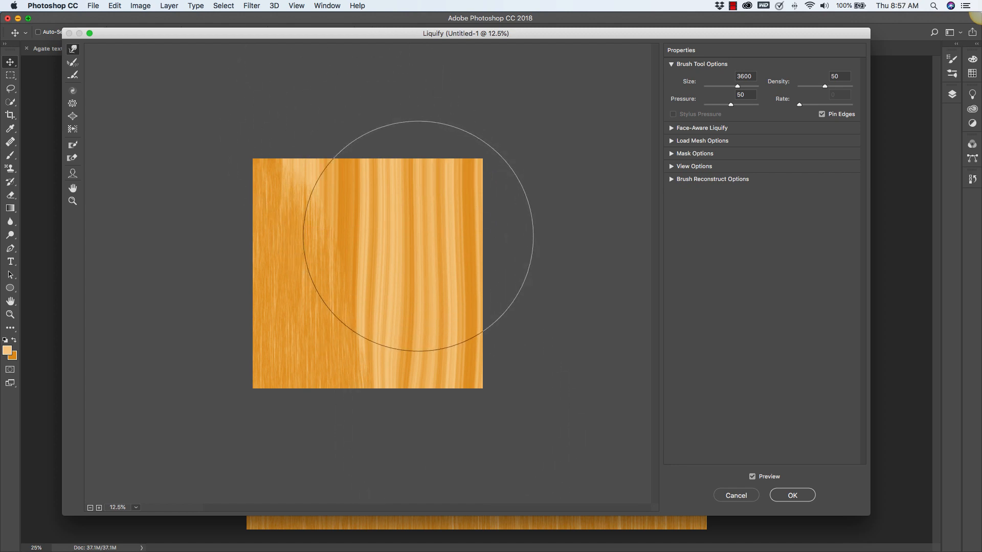
{"action": "mouse_move", "coordinate": [419, 236]}
{"action": "left_mouse_down"}
{"action": "mouse_move", "coordinate": [409, 355]}
{"action": "mouse_move", "coordinate": [418, 388]}
{"action": "left_mouse_up"}
{"action": "left_click_drag", "start_coordinate": [353, 296], "coordinate": [359, 429]}
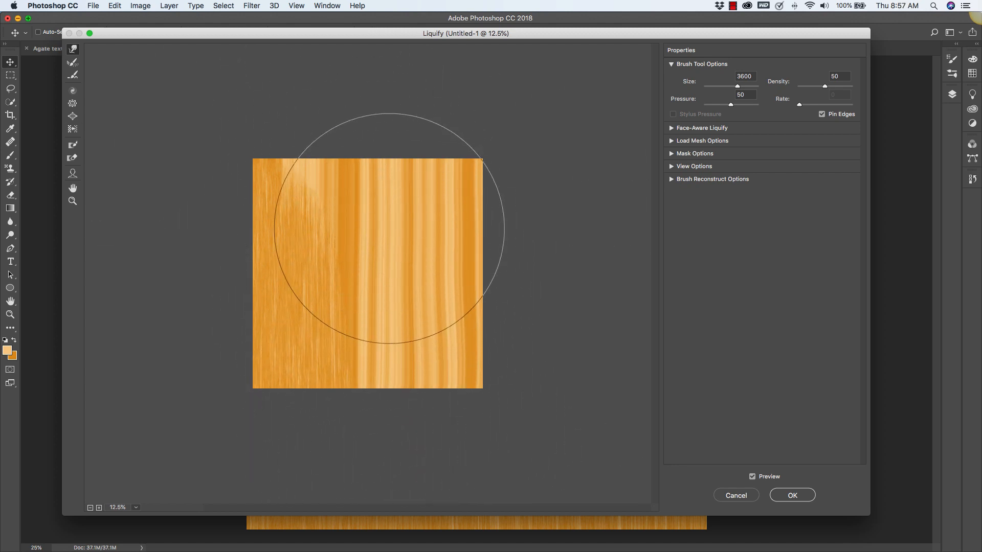
{"action": "left_click_drag", "start_coordinate": [389, 228], "coordinate": [401, 318]}
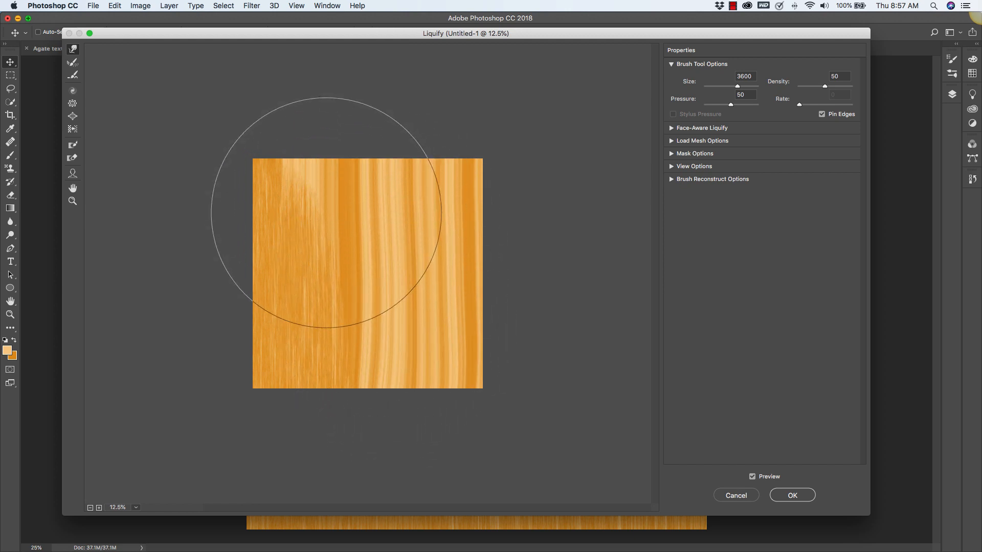
{"action": "left_click_drag", "start_coordinate": [298, 188], "coordinate": [299, 212]}
{"action": "left_click_drag", "start_coordinate": [281, 169], "coordinate": [286, 195]}
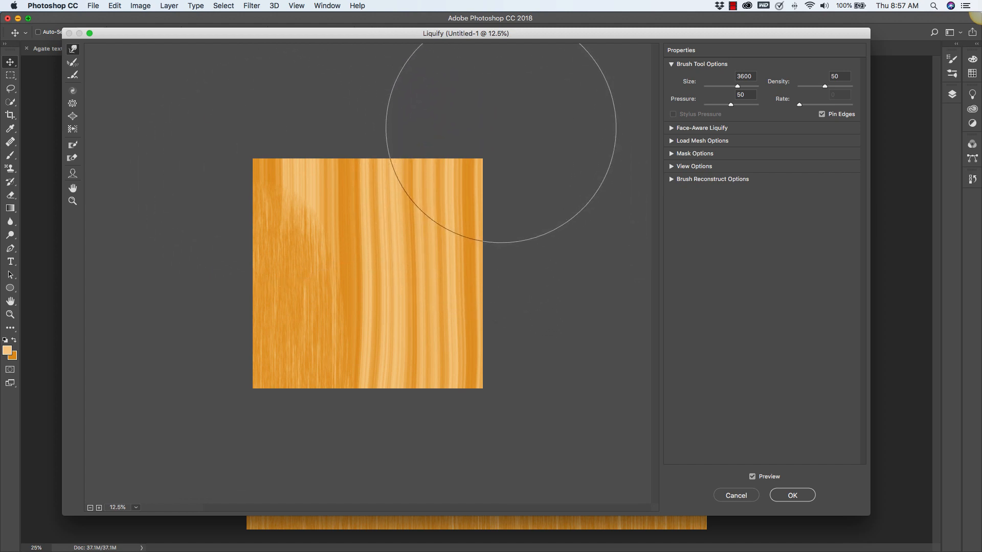
Bend the bands into a curve by sweeping the image's upper and lower edges toward its left side
{"action": "mouse_move", "coordinate": [487, 93]}
{"action": "left_mouse_down"}
{"action": "mouse_move", "coordinate": [419, 106]}
{"action": "mouse_move", "coordinate": [328, 95]}
{"action": "mouse_move", "coordinate": [187, 99]}
{"action": "left_mouse_up"}
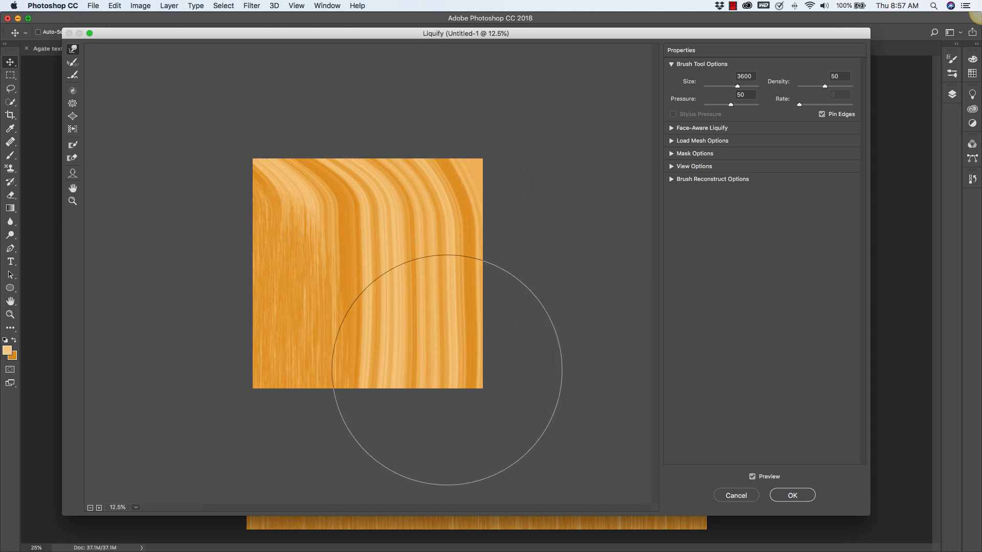
{"action": "mouse_move", "coordinate": [439, 381]}
{"action": "left_mouse_down"}
{"action": "mouse_move", "coordinate": [384, 400]}
{"action": "mouse_move", "coordinate": [273, 395]}
{"action": "left_mouse_up"}
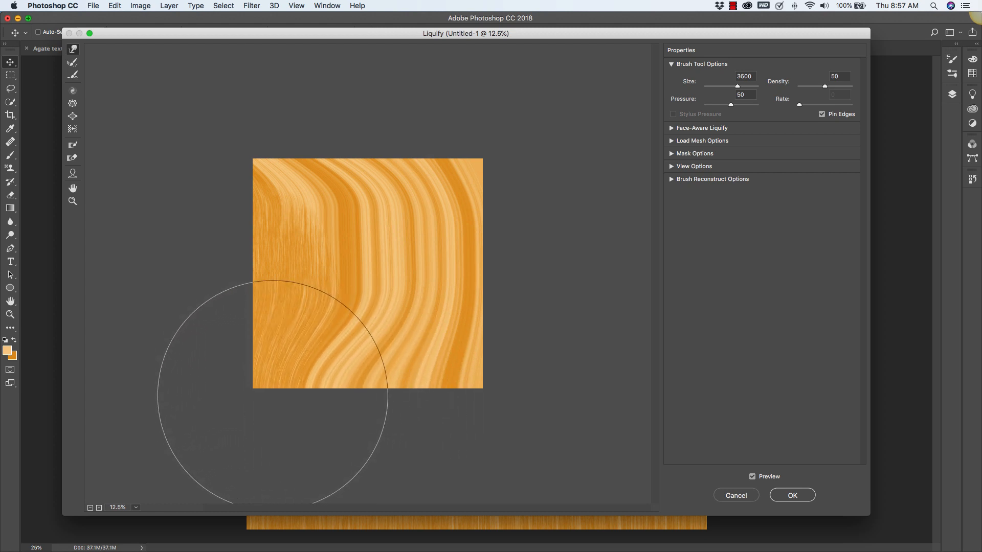
{"action": "mouse_move", "coordinate": [422, 396]}
{"action": "left_mouse_down"}
{"action": "mouse_move", "coordinate": [315, 408]}
{"action": "mouse_move", "coordinate": [185, 391]}
{"action": "left_mouse_up"}
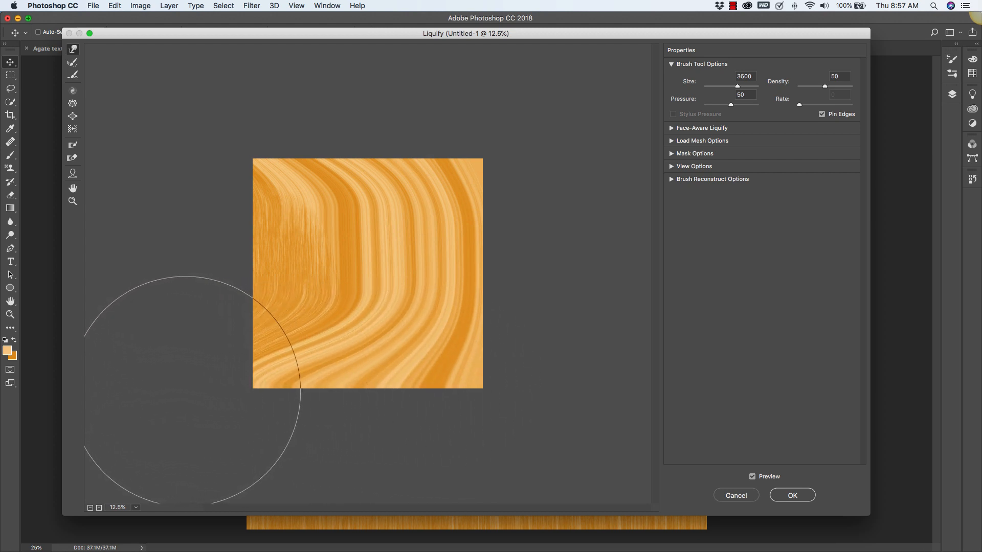
{"action": "left_click_drag", "start_coordinate": [414, 436], "coordinate": [276, 429]}
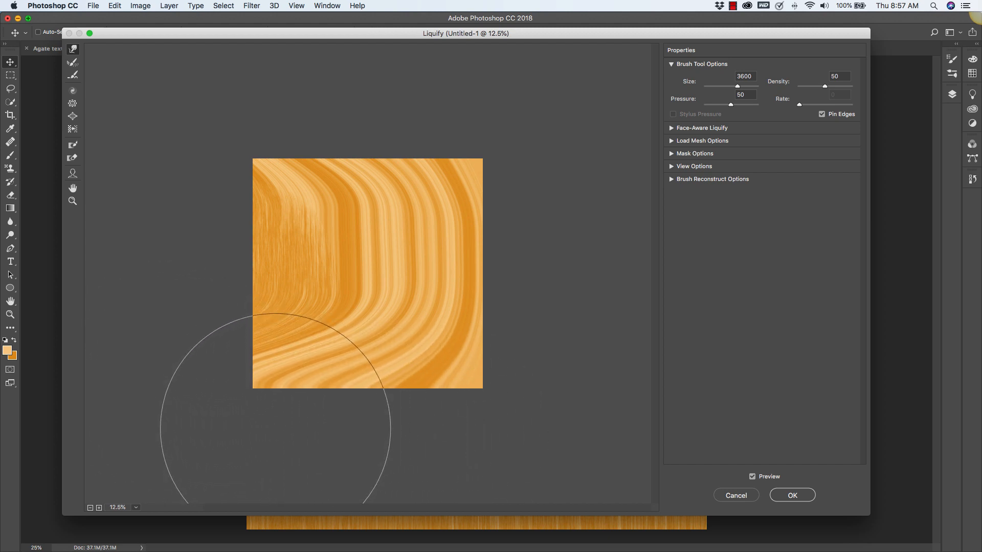
{"action": "mouse_move", "coordinate": [344, 425]}
{"action": "left_mouse_down"}
{"action": "mouse_move", "coordinate": [255, 409]}
{"action": "mouse_move", "coordinate": [269, 414]}
{"action": "mouse_move", "coordinate": [242, 463]}
{"action": "left_mouse_up"}
{"action": "left_click_drag", "start_coordinate": [304, 437], "coordinate": [287, 454]}
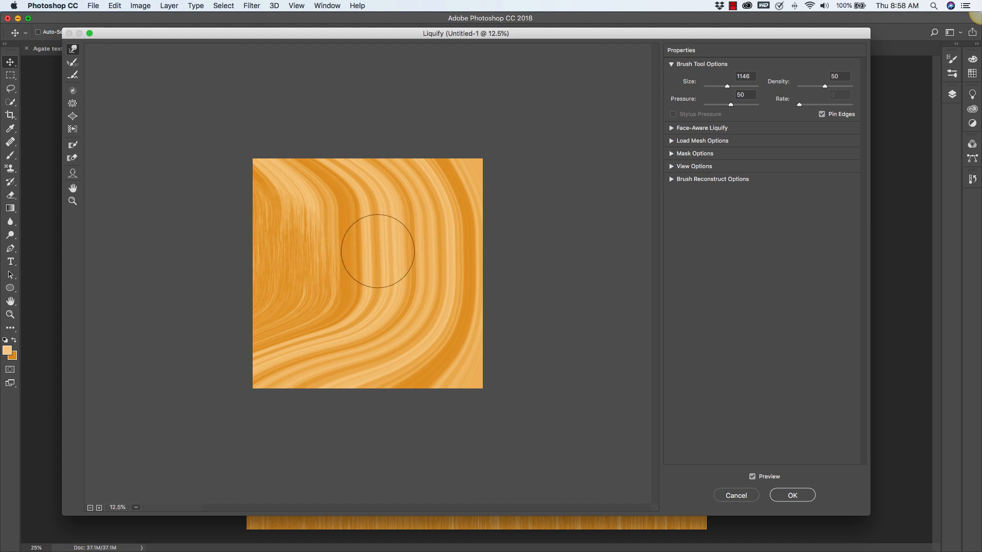
Add small wobbles to the central bands and left-side fibers with a size 1146 warp brush, and apply Liquify
{"action": "left_click_drag", "start_coordinate": [378, 251], "coordinate": [390, 251]}
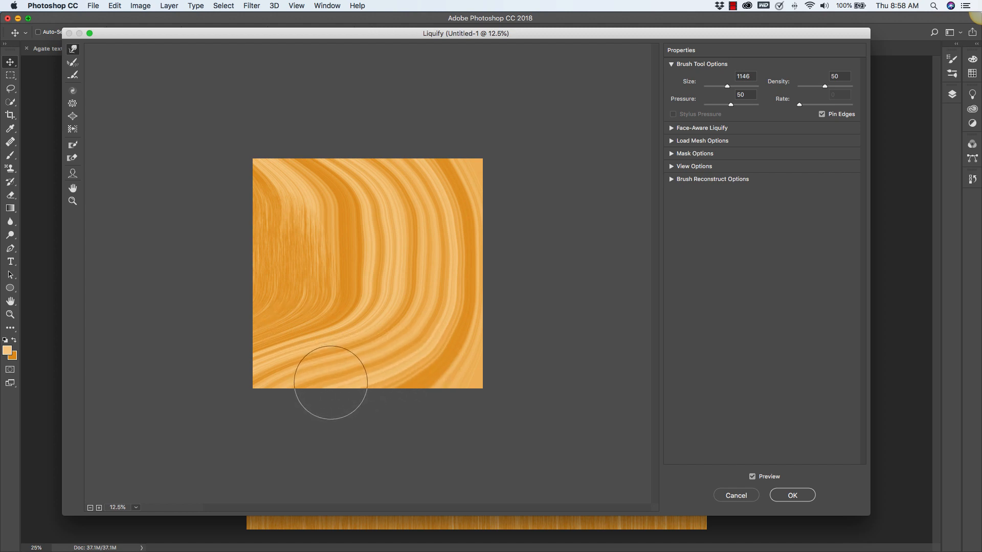
{"action": "mouse_move", "coordinate": [390, 196]}
{"action": "left_mouse_down"}
{"action": "mouse_move", "coordinate": [439, 295]}
{"action": "mouse_move", "coordinate": [458, 184]}
{"action": "mouse_move", "coordinate": [486, 158]}
{"action": "mouse_move", "coordinate": [474, 139]}
{"action": "mouse_move", "coordinate": [388, 150]}
{"action": "mouse_move", "coordinate": [454, 140]}
{"action": "mouse_move", "coordinate": [415, 125]}
{"action": "mouse_move", "coordinate": [485, 209]}
{"action": "mouse_move", "coordinate": [439, 169]}
{"action": "mouse_move", "coordinate": [411, 161]}
{"action": "left_mouse_up"}
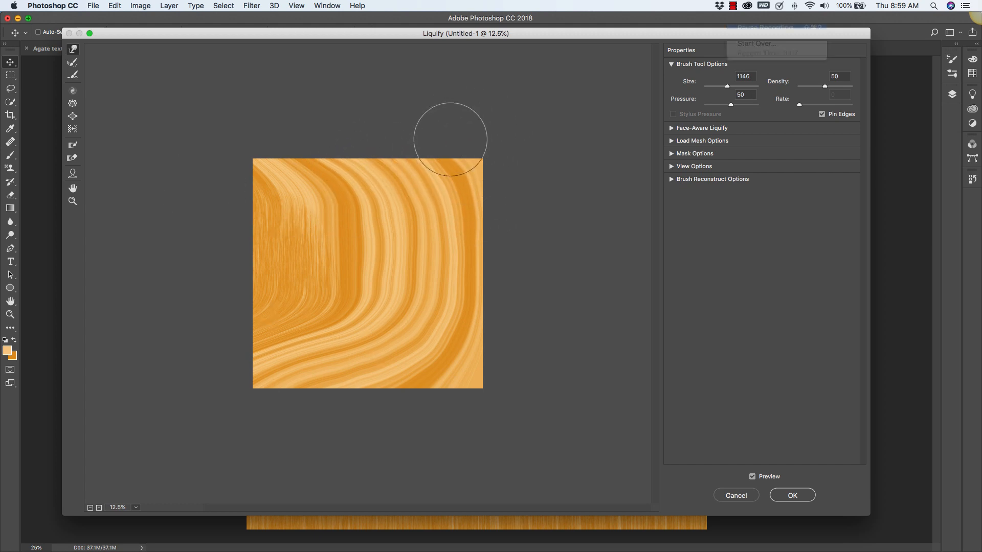
{"action": "mouse_move", "coordinate": [231, 217]}
{"action": "left_mouse_down"}
{"action": "mouse_move", "coordinate": [327, 298]}
{"action": "mouse_move", "coordinate": [330, 283]}
{"action": "mouse_move", "coordinate": [301, 245]}
{"action": "mouse_move", "coordinate": [327, 287]}
{"action": "mouse_move", "coordinate": [295, 253]}
{"action": "mouse_move", "coordinate": [301, 265]}
{"action": "mouse_move", "coordinate": [379, 253]}
{"action": "mouse_move", "coordinate": [383, 264]}
{"action": "mouse_move", "coordinate": [345, 201]}
{"action": "mouse_move", "coordinate": [281, 218]}
{"action": "mouse_move", "coordinate": [301, 313]}
{"action": "mouse_move", "coordinate": [233, 342]}
{"action": "mouse_move", "coordinate": [332, 321]}
{"action": "mouse_move", "coordinate": [292, 220]}
{"action": "mouse_move", "coordinate": [294, 250]}
{"action": "mouse_move", "coordinate": [273, 283]}
{"action": "mouse_move", "coordinate": [248, 258]}
{"action": "mouse_move", "coordinate": [262, 270]}
{"action": "mouse_move", "coordinate": [251, 262]}
{"action": "mouse_move", "coordinate": [270, 225]}
{"action": "mouse_move", "coordinate": [241, 214]}
{"action": "left_mouse_up"}
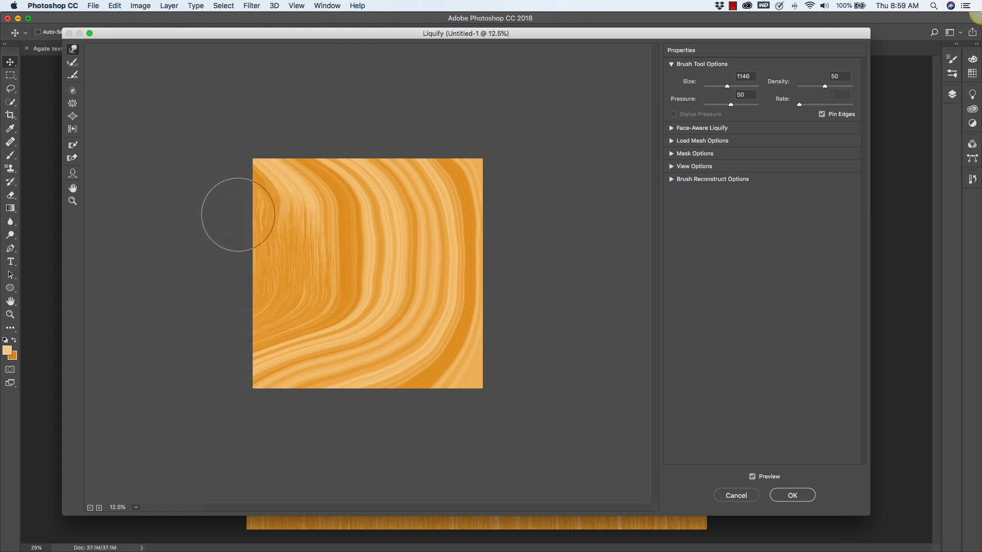
{"action": "mouse_move", "coordinate": [245, 401]}
{"action": "left_mouse_down"}
{"action": "mouse_move", "coordinate": [272, 281]}
{"action": "mouse_move", "coordinate": [295, 264]}
{"action": "mouse_move", "coordinate": [262, 263]}
{"action": "mouse_move", "coordinate": [280, 281]}
{"action": "mouse_move", "coordinate": [256, 280]}
{"action": "mouse_move", "coordinate": [276, 304]}
{"action": "mouse_move", "coordinate": [267, 303]}
{"action": "mouse_move", "coordinate": [279, 301]}
{"action": "mouse_move", "coordinate": [299, 264]}
{"action": "mouse_move", "coordinate": [300, 255]}
{"action": "mouse_move", "coordinate": [284, 254]}
{"action": "mouse_move", "coordinate": [302, 217]}
{"action": "mouse_move", "coordinate": [276, 194]}
{"action": "mouse_move", "coordinate": [257, 198]}
{"action": "mouse_move", "coordinate": [251, 177]}
{"action": "mouse_move", "coordinate": [238, 184]}
{"action": "mouse_move", "coordinate": [324, 255]}
{"action": "mouse_move", "coordinate": [307, 255]}
{"action": "mouse_move", "coordinate": [286, 297]}
{"action": "mouse_move", "coordinate": [280, 291]}
{"action": "mouse_move", "coordinate": [243, 300]}
{"action": "left_mouse_up"}
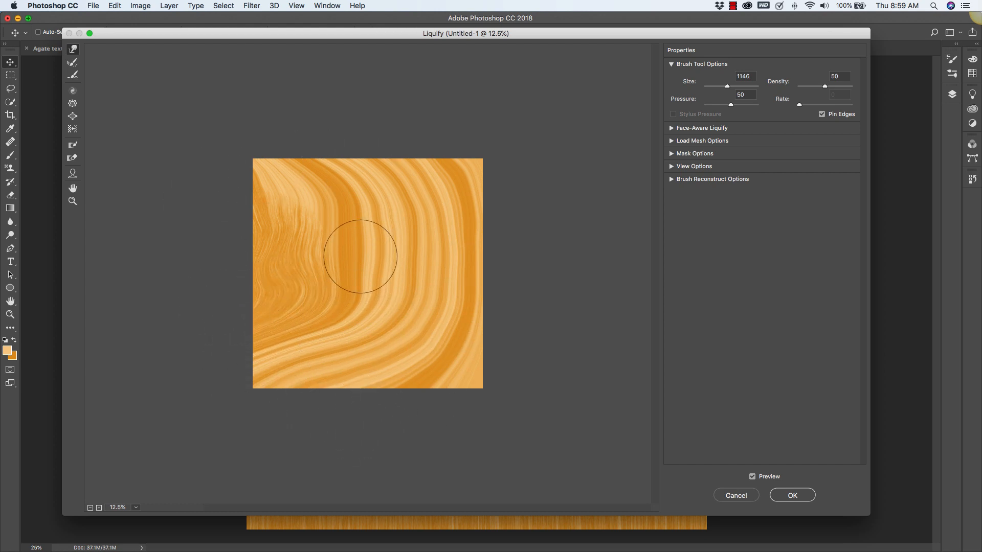
{"action": "left_click_drag", "start_coordinate": [361, 257], "coordinate": [368, 260]}
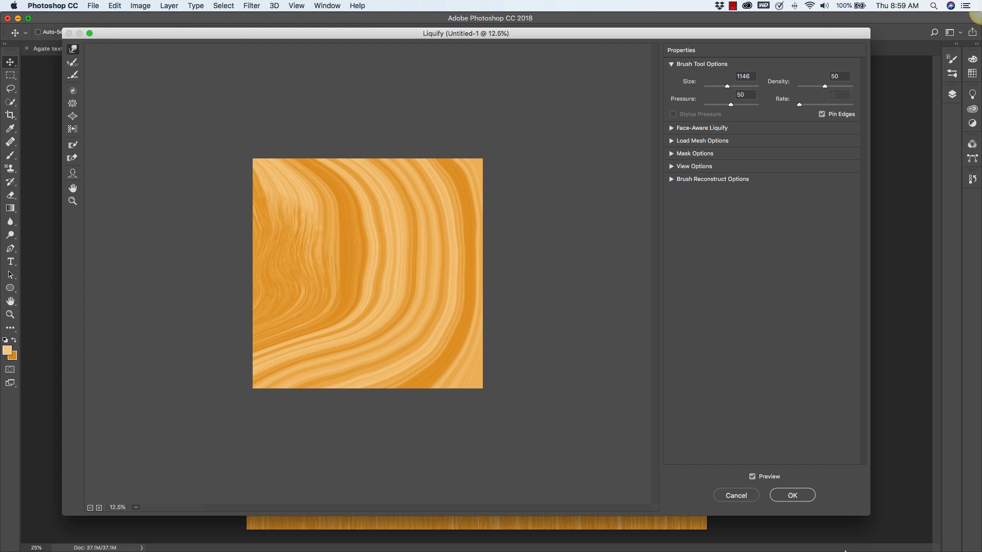
{"action": "left_click", "coordinate": [792, 497]}
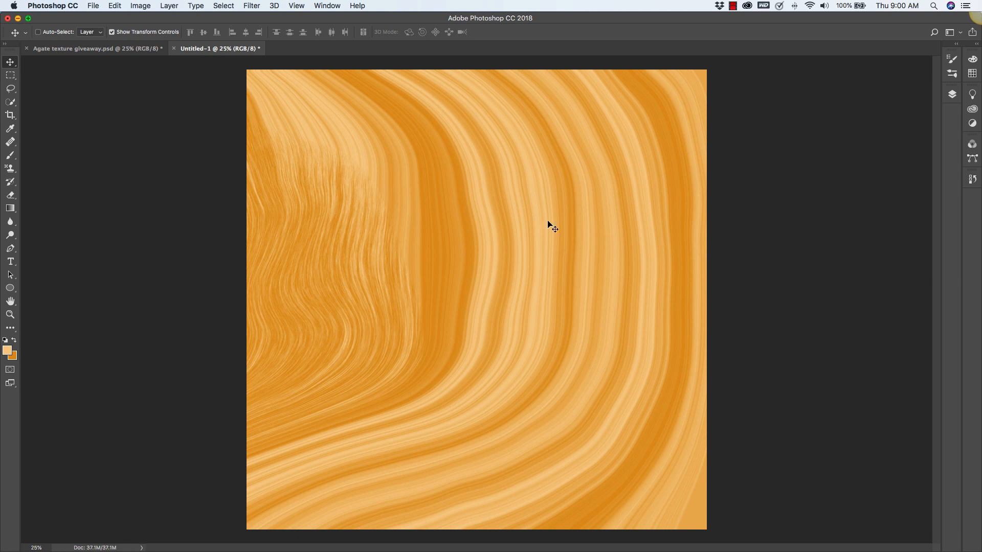
Liquify the texture again with a size 507 warp brush, rippling the light fibers in the left half, and apply it
{"action": "left_click", "coordinate": [253, 6]}
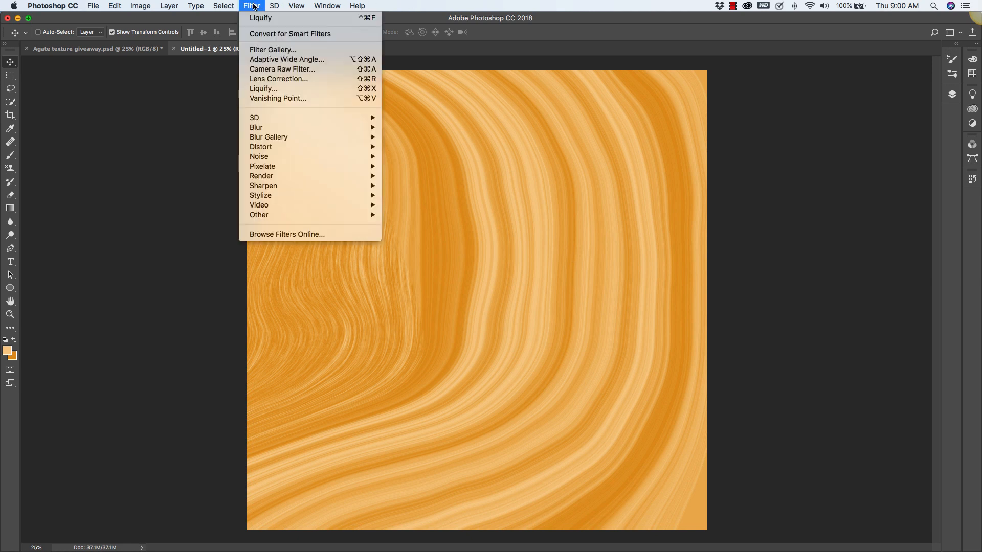
{"action": "left_click", "coordinate": [263, 89]}
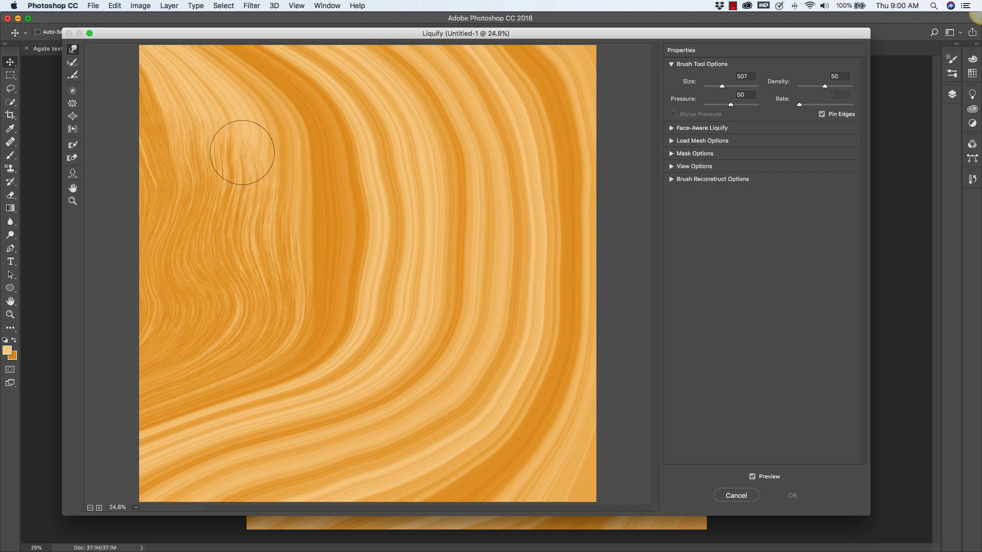
{"action": "mouse_move", "coordinate": [246, 149]}
{"action": "left_mouse_down"}
{"action": "mouse_move", "coordinate": [181, 122]}
{"action": "mouse_move", "coordinate": [190, 121]}
{"action": "mouse_move", "coordinate": [158, 119]}
{"action": "mouse_move", "coordinate": [225, 136]}
{"action": "mouse_move", "coordinate": [214, 132]}
{"action": "mouse_move", "coordinate": [224, 122]}
{"action": "mouse_move", "coordinate": [213, 110]}
{"action": "mouse_move", "coordinate": [268, 162]}
{"action": "mouse_move", "coordinate": [237, 137]}
{"action": "mouse_move", "coordinate": [263, 173]}
{"action": "left_mouse_up"}
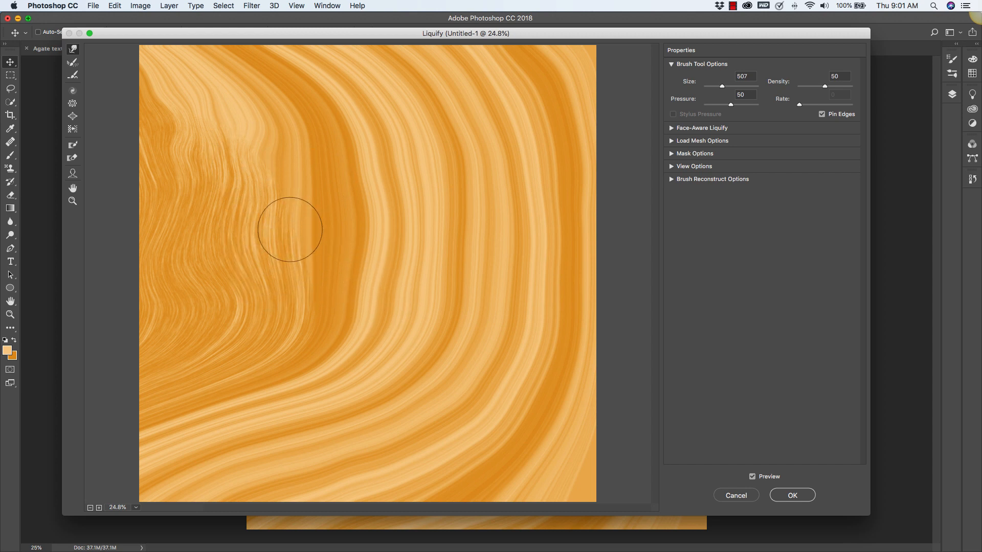
{"action": "mouse_move", "coordinate": [280, 172]}
{"action": "left_mouse_down"}
{"action": "mouse_move", "coordinate": [249, 152]}
{"action": "mouse_move", "coordinate": [252, 142]}
{"action": "mouse_move", "coordinate": [195, 125]}
{"action": "mouse_move", "coordinate": [204, 133]}
{"action": "mouse_move", "coordinate": [197, 113]}
{"action": "mouse_move", "coordinate": [220, 160]}
{"action": "mouse_move", "coordinate": [209, 106]}
{"action": "mouse_move", "coordinate": [222, 136]}
{"action": "mouse_move", "coordinate": [210, 139]}
{"action": "mouse_move", "coordinate": [209, 110]}
{"action": "mouse_move", "coordinate": [193, 84]}
{"action": "mouse_move", "coordinate": [208, 100]}
{"action": "mouse_move", "coordinate": [189, 75]}
{"action": "mouse_move", "coordinate": [212, 100]}
{"action": "mouse_move", "coordinate": [171, 61]}
{"action": "mouse_move", "coordinate": [192, 93]}
{"action": "mouse_move", "coordinate": [193, 79]}
{"action": "mouse_move", "coordinate": [149, 38]}
{"action": "mouse_move", "coordinate": [193, 77]}
{"action": "mouse_move", "coordinate": [169, 48]}
{"action": "left_mouse_up"}
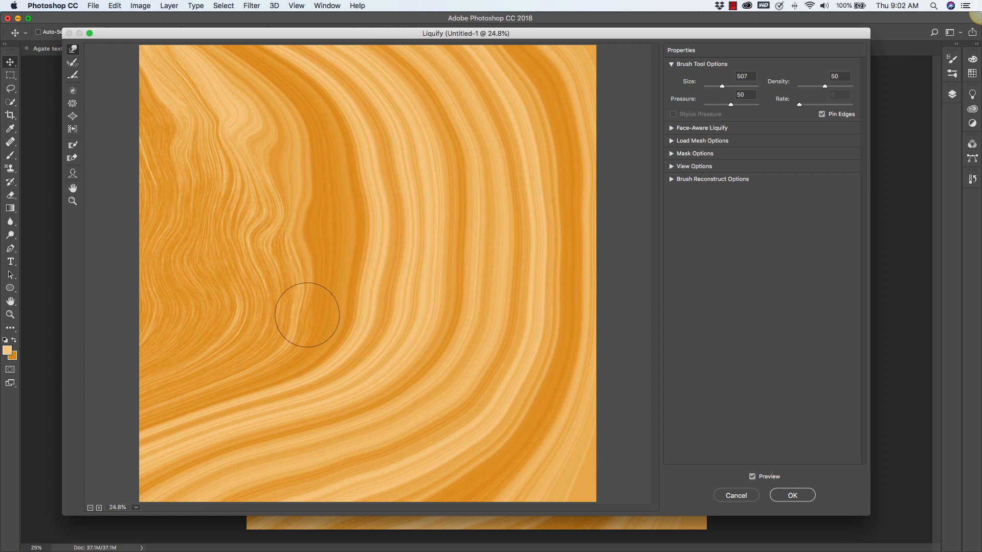
{"action": "left_click_drag", "start_coordinate": [307, 315], "coordinate": [292, 316]}
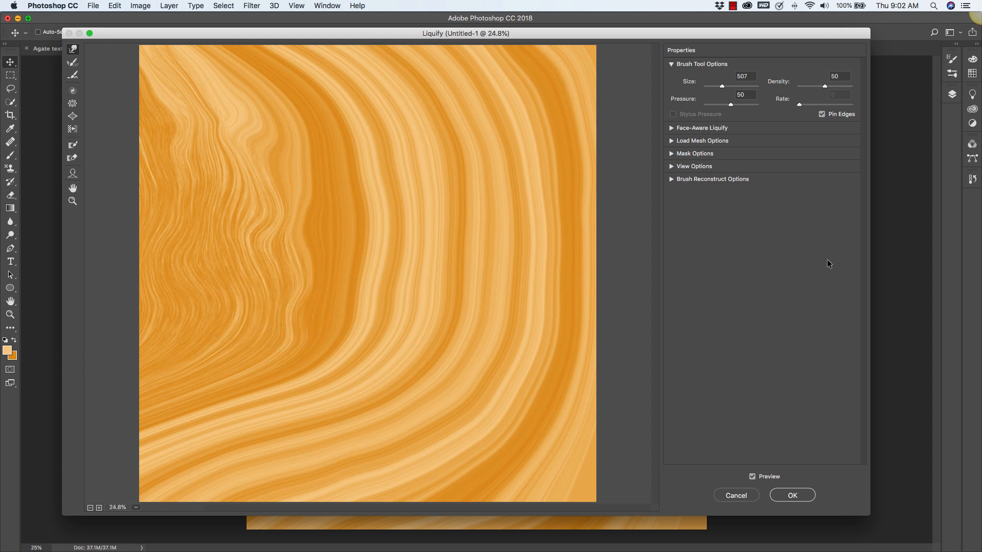
{"action": "left_click", "coordinate": [795, 495]}
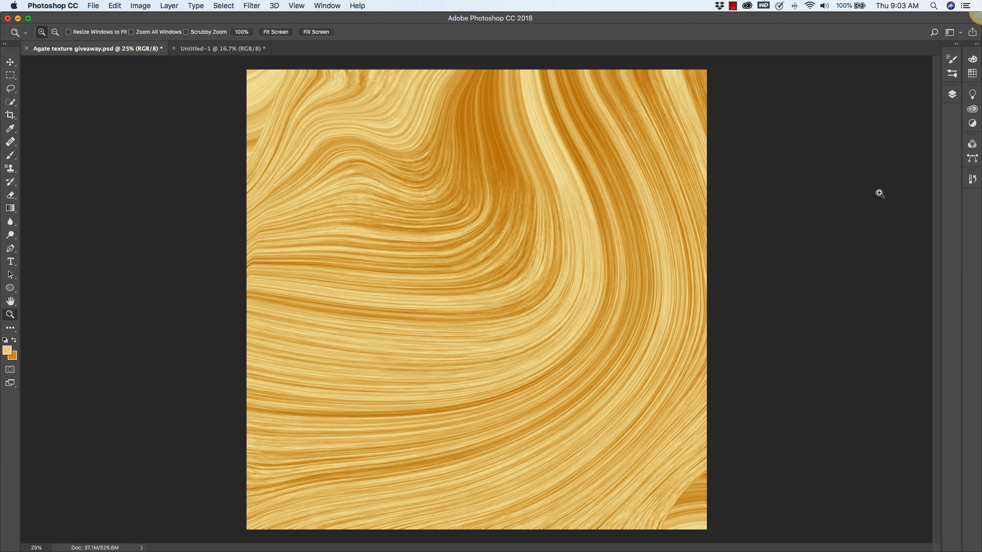
Hide the Gold, Hot Pink, Layer 3 copy and Black and White layers one by one to view the finished texture beneath each
{"action": "left_click", "coordinate": [952, 94]}
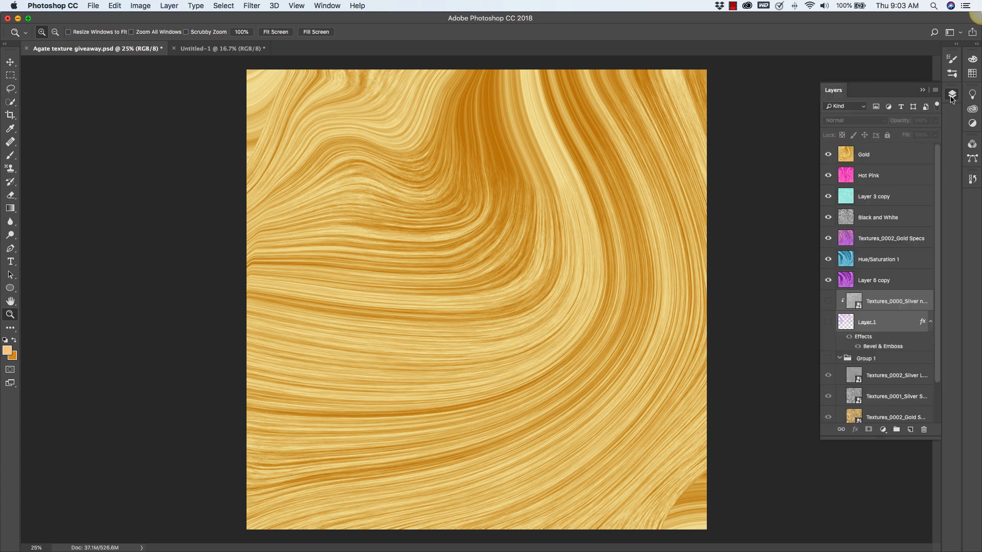
{"action": "left_click", "coordinate": [828, 155]}
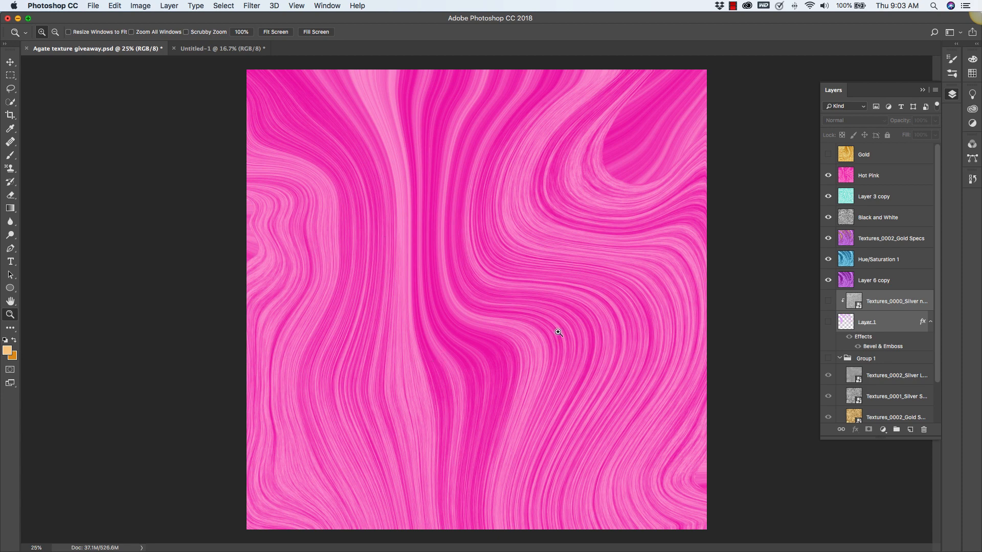
{"action": "left_click", "coordinate": [827, 176]}
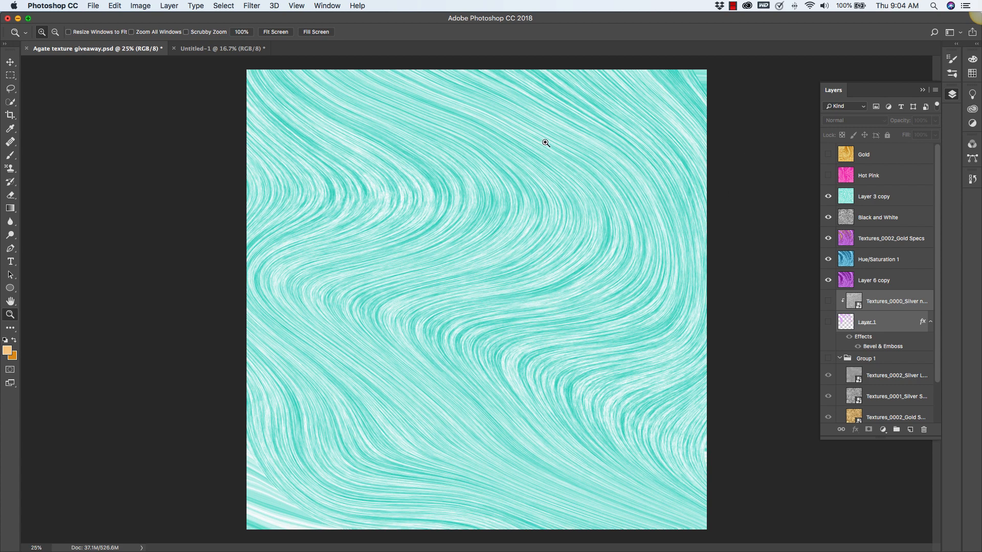
{"action": "left_click", "coordinate": [828, 197]}
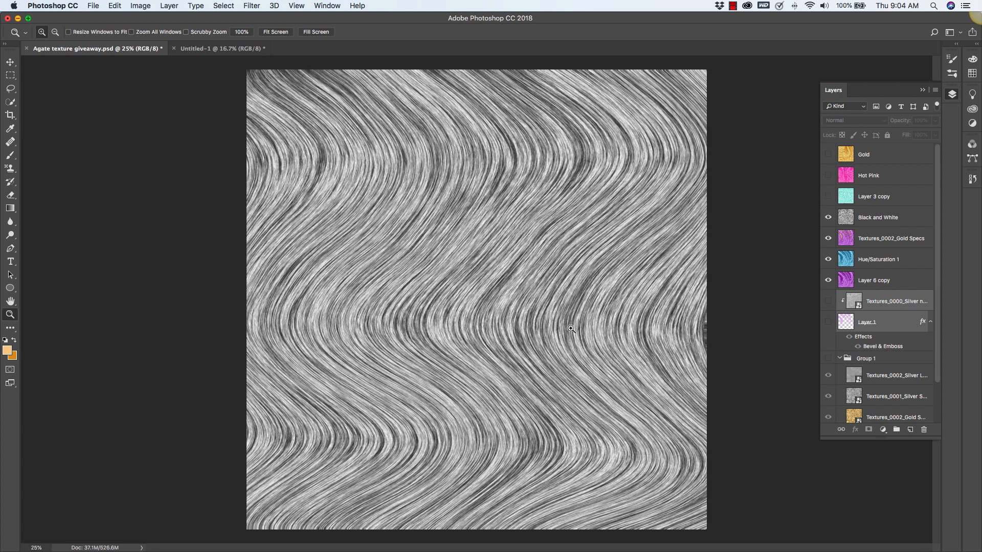
{"action": "left_click", "coordinate": [827, 218]}
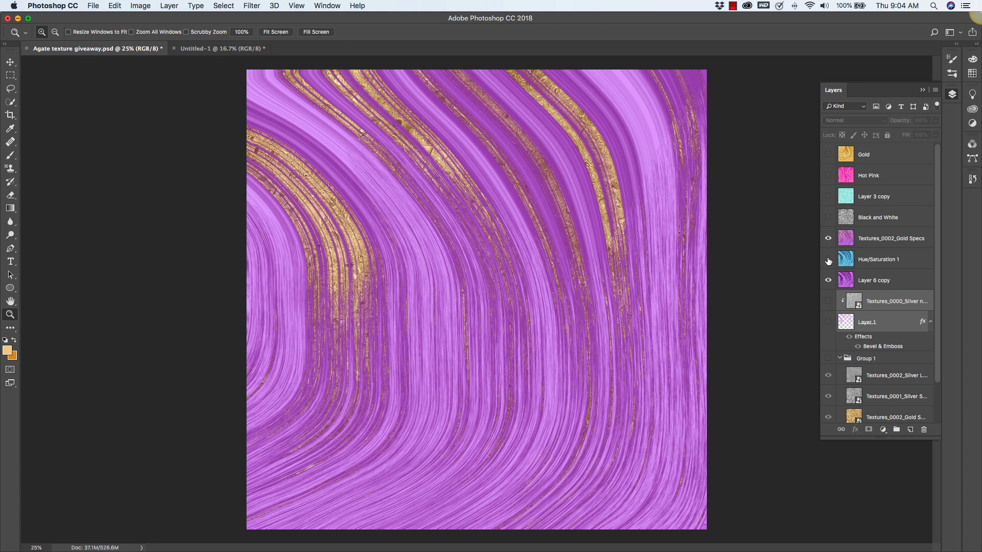
Toggle the Textures_0002_Gold Specs and Hue/Saturation 1 layers to compare the gold-flecked, plain purple and blue versions
{"action": "left_click", "coordinate": [827, 238]}
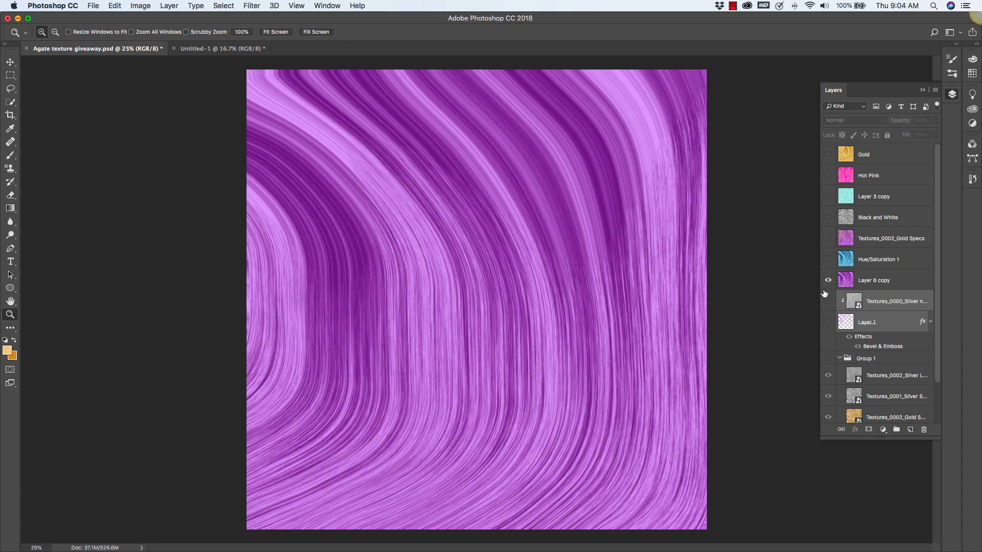
{"action": "left_click", "coordinate": [828, 238]}
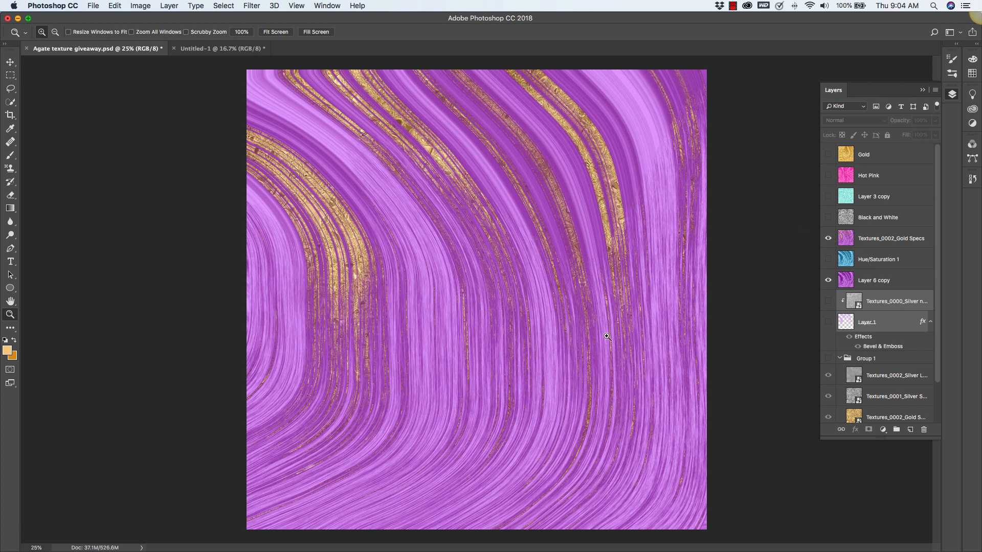
{"action": "left_click", "coordinate": [828, 239]}
{"action": "left_click", "coordinate": [829, 260]}
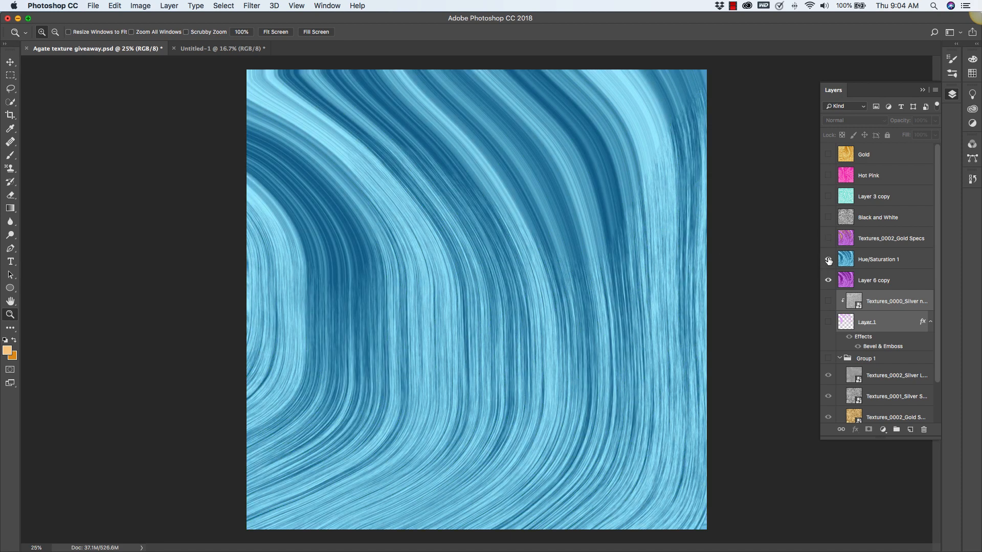